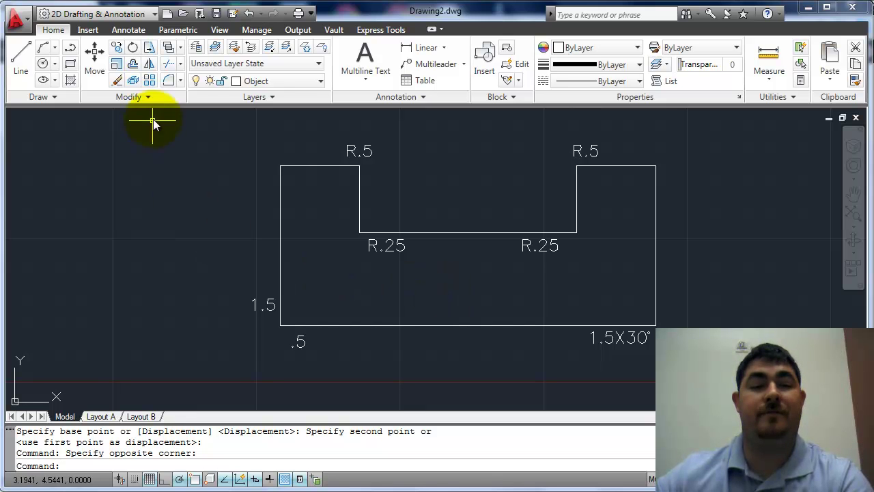
- Start the Fillet command from the Modify panel's Fillet/Chamfer dropdown
click(181, 82)
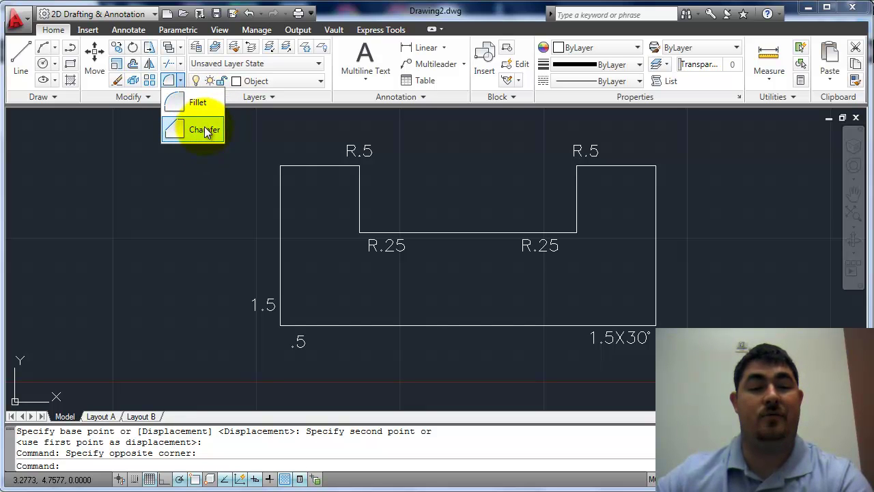
click(177, 102)
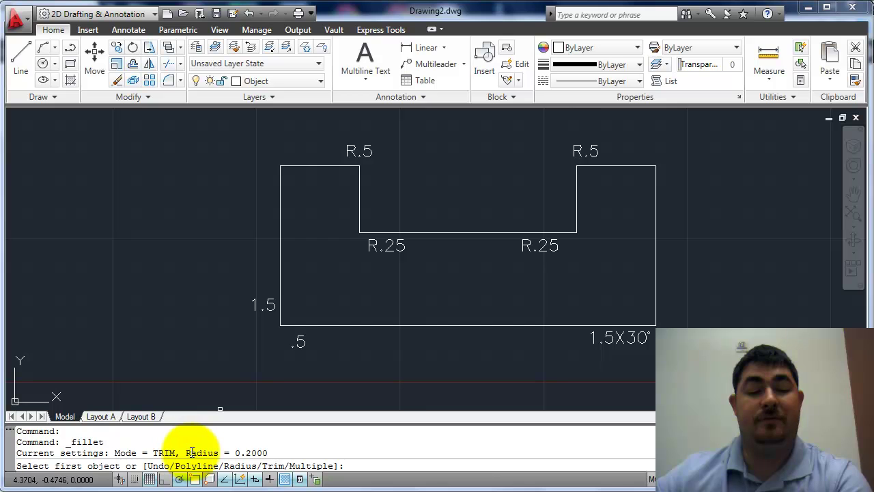
- Change the fillet radius from 0.2000 to 0.25
drag(182, 452, 263, 453)
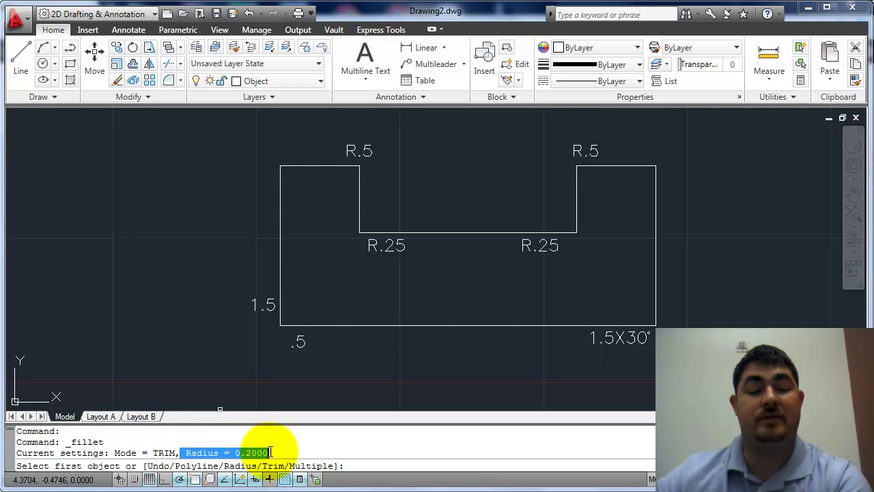
click(274, 453)
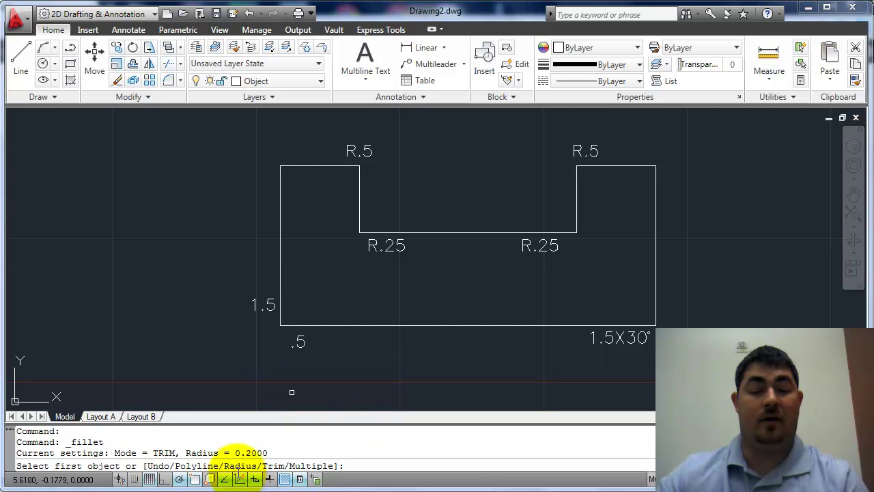
text(r)
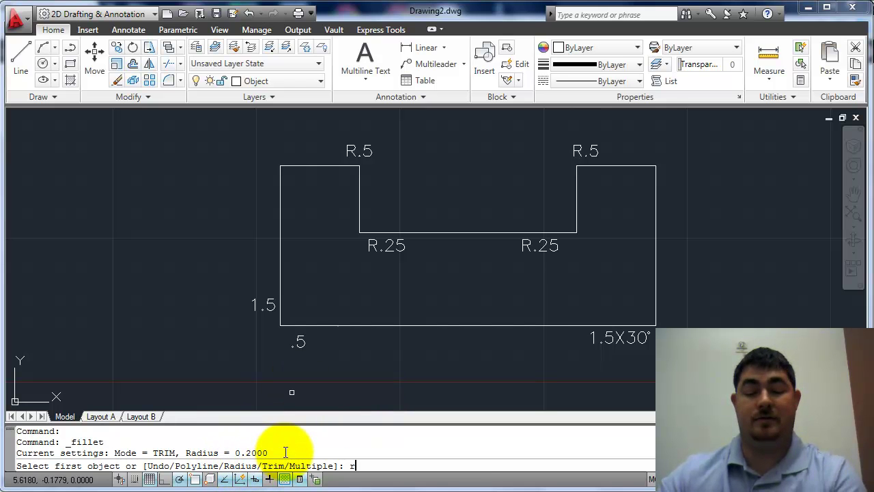
key(Return)
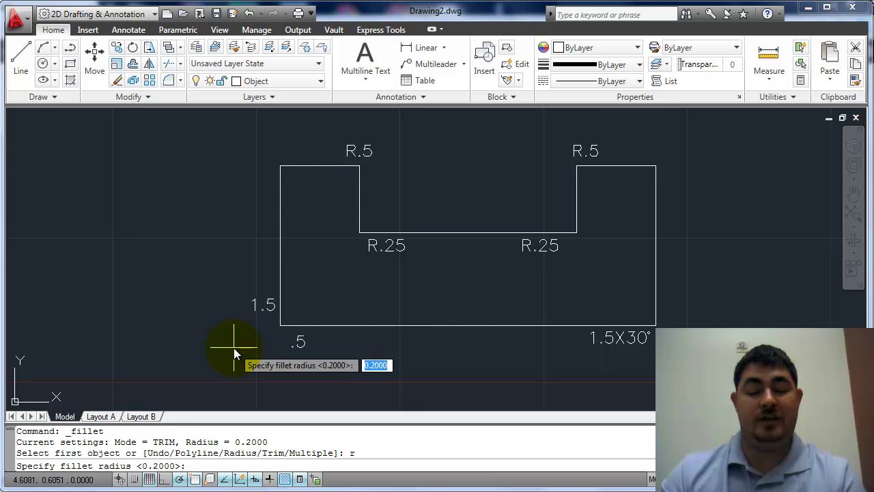
text(.25)
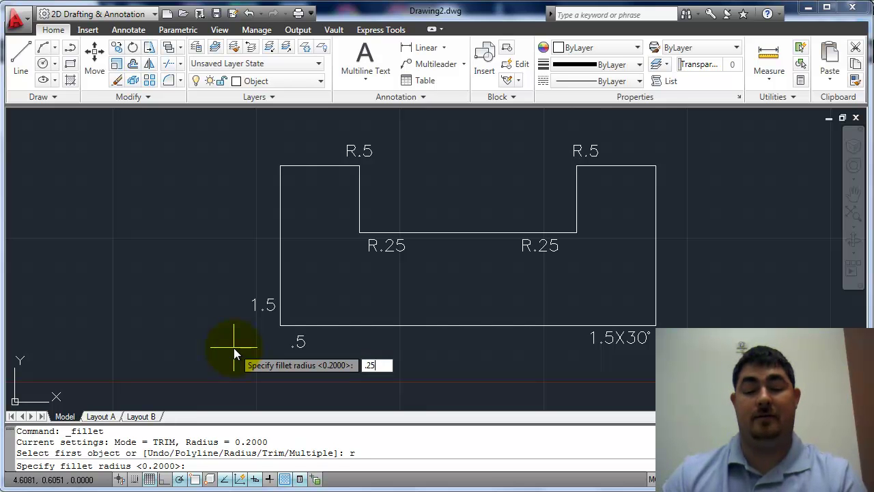
key(Return)
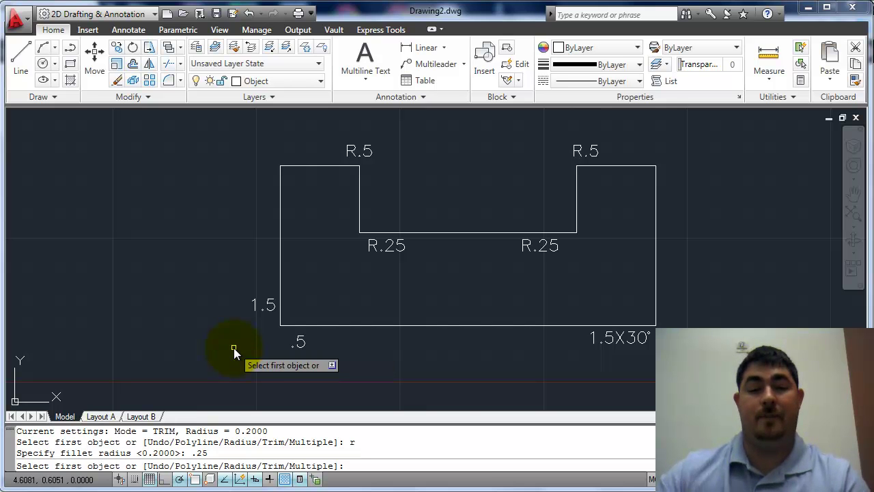
- Round the slot's lower-left and lower-right inner corners with 0.25 fillets
click(360, 214)
click(369, 233)
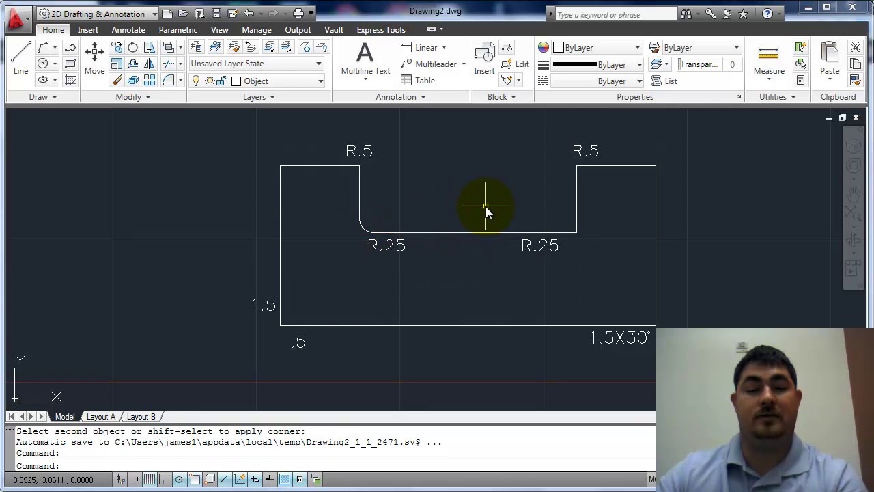
key(Return)
click(529, 232)
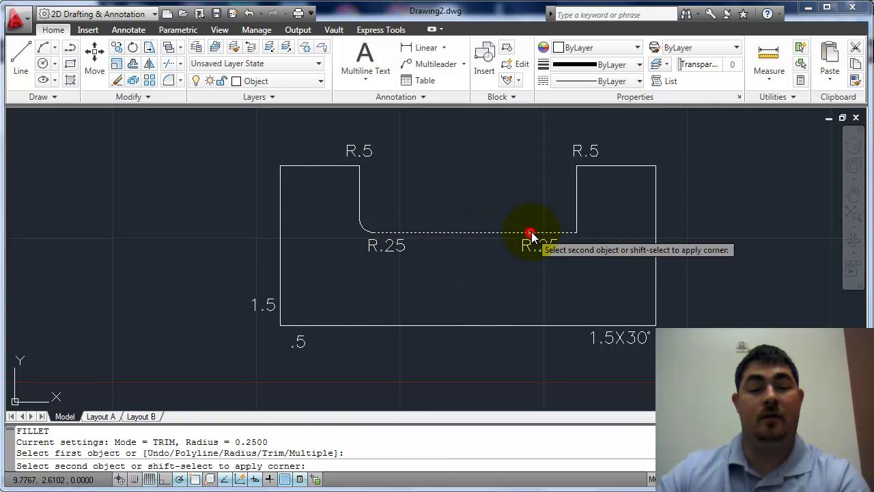
click(577, 215)
key(Return)
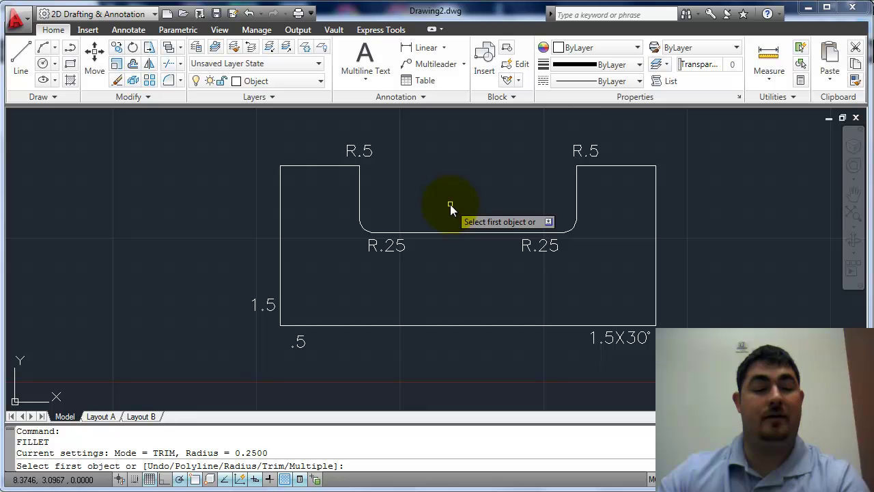
- Change the fillet radius to 0.5
text(r)
key(Return)
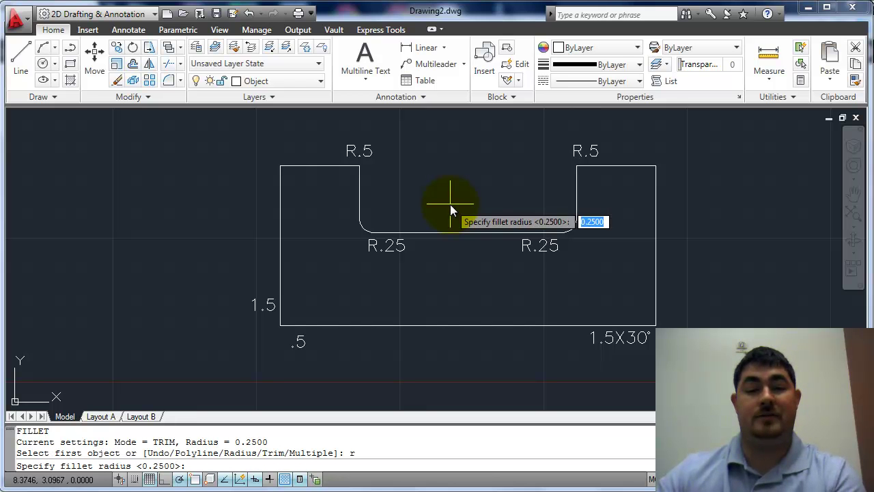
text(.5)
key(Return)
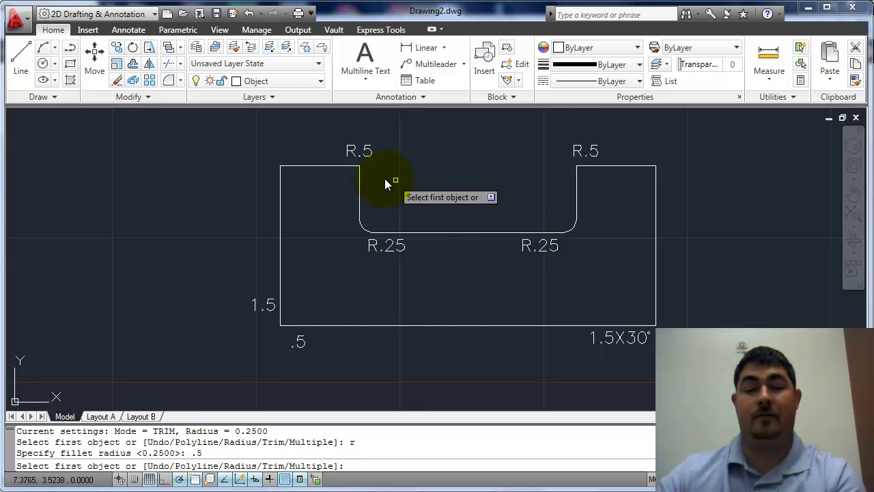
- Fillet the upper-left and upper-right slot corners with R0.5
click(329, 163)
click(360, 180)
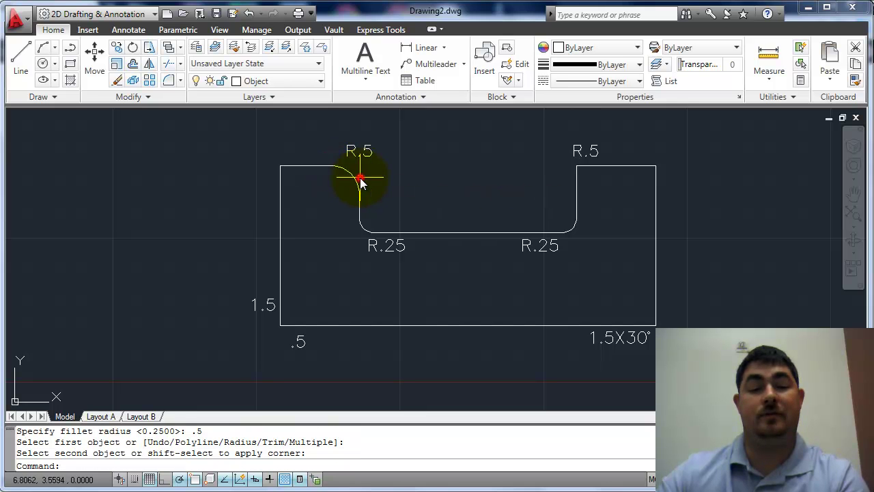
key(Return)
click(592, 166)
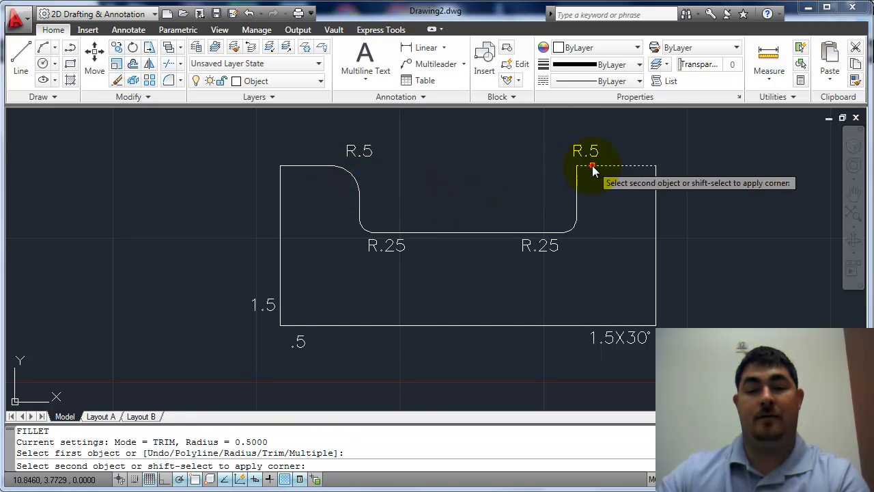
click(579, 181)
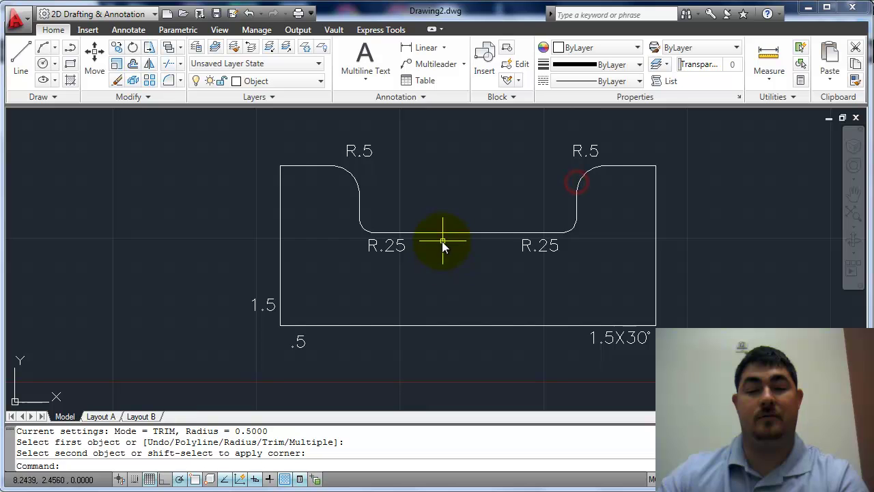
middle_drag(627, 258, 245, 257)
- Restart Fillet and set the radius to 0.25
key(Return)
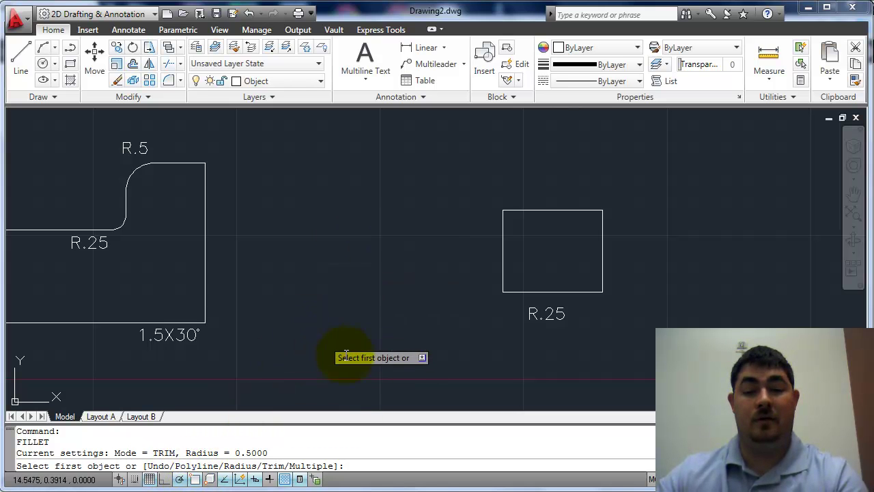
text(r)
key(Return)
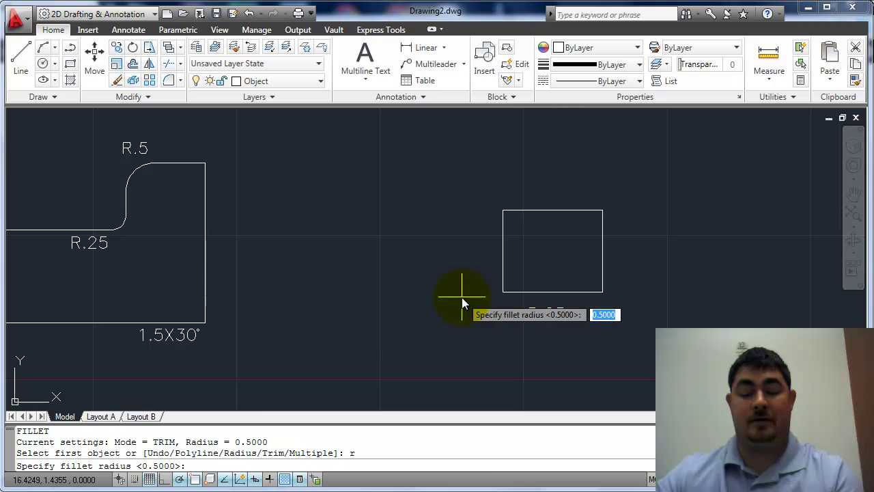
text(.25)
key(Return)
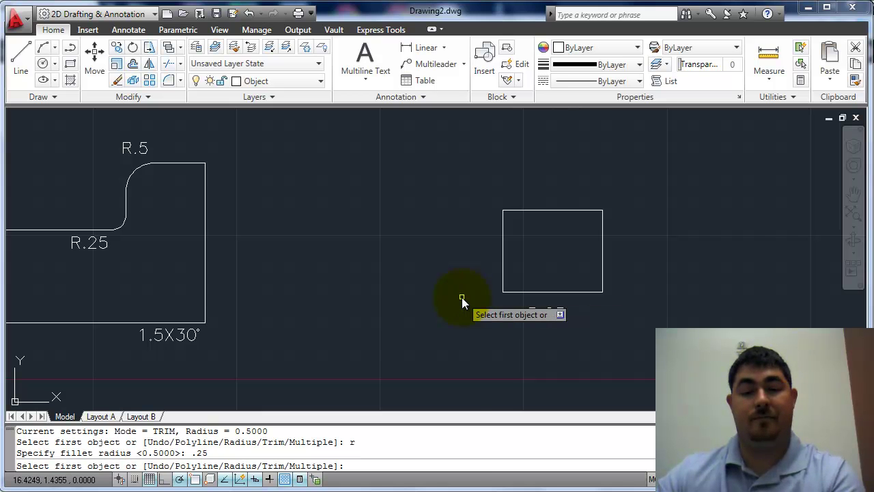
- Fillet the R.25 square's lower-left corner, then undo it with U
click(502, 260)
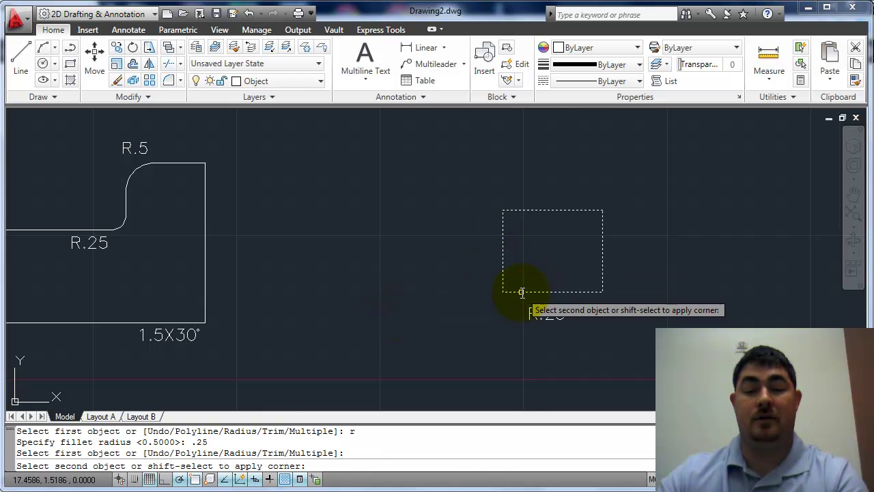
click(521, 291)
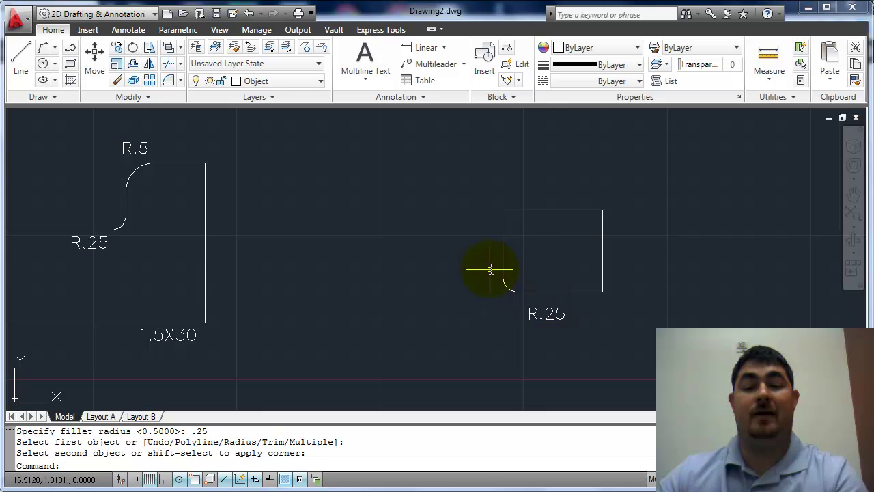
text(u)
key(Return)
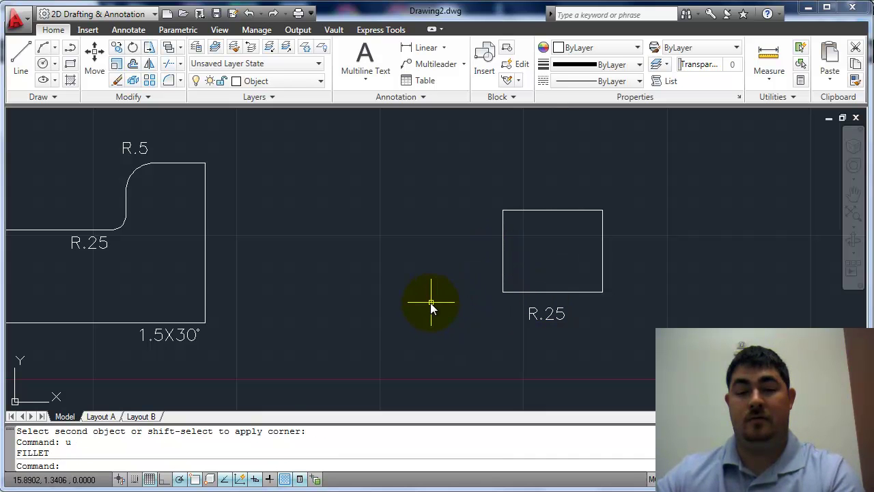
- Restart Fillet with the F alias and set the radius to 0.25
click(293, 298)
key(Return)
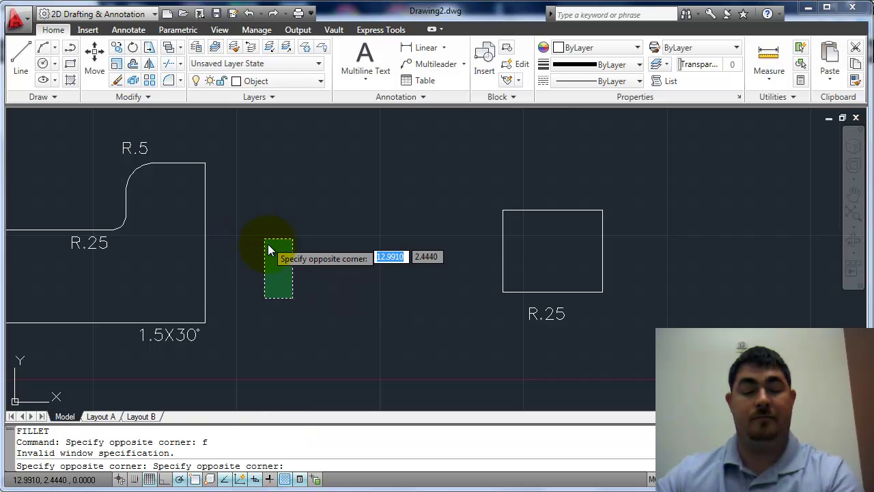
click(286, 259)
text(f)
key(Return)
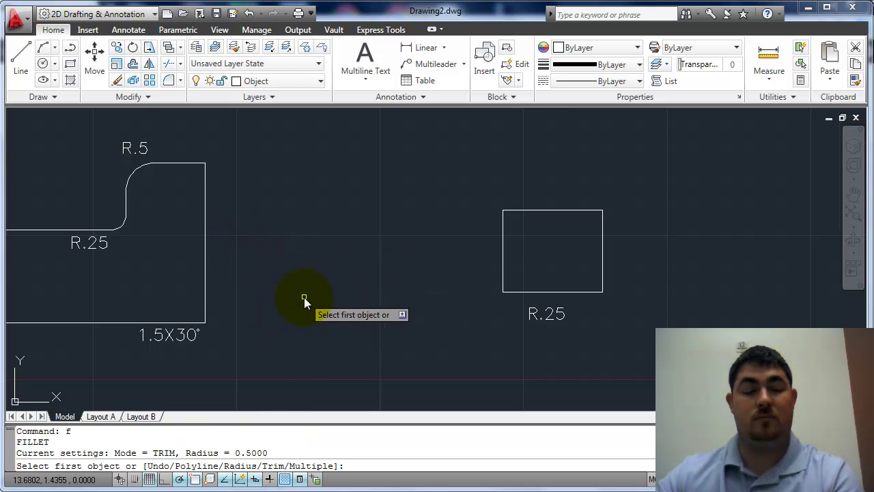
text(p)
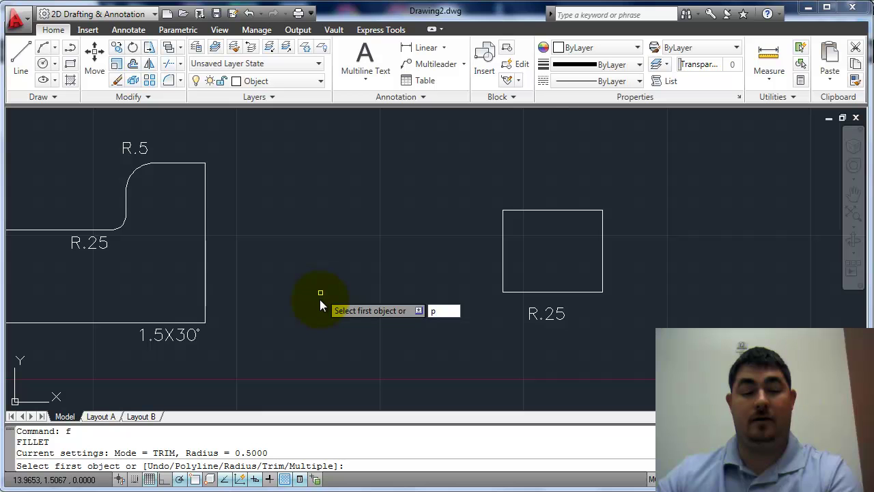
key(BackSpace)
text(r)
key(Return)
text(.25)
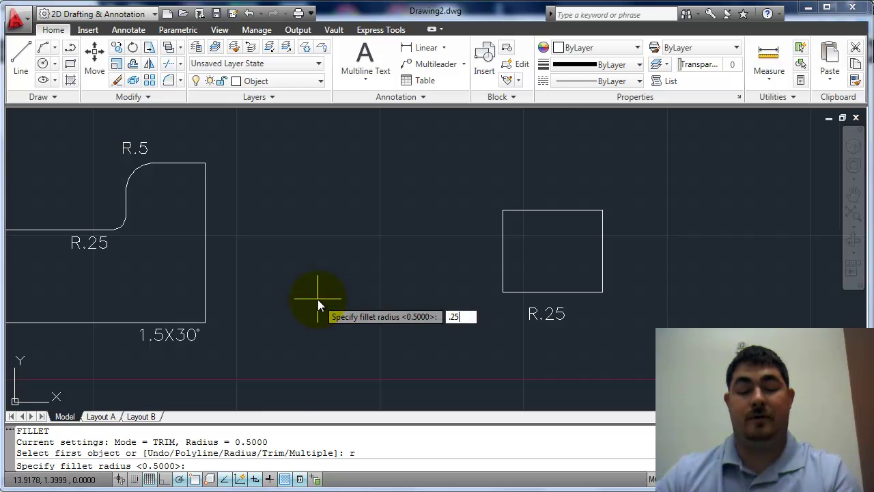
key(Return)
- Use the Polyline option to round all four corners of the R.25 square
text(p)
key(Return)
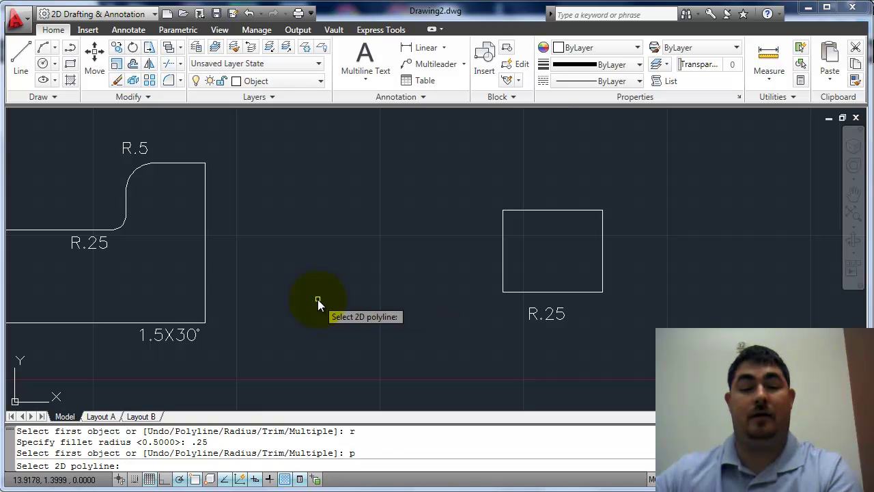
click(504, 231)
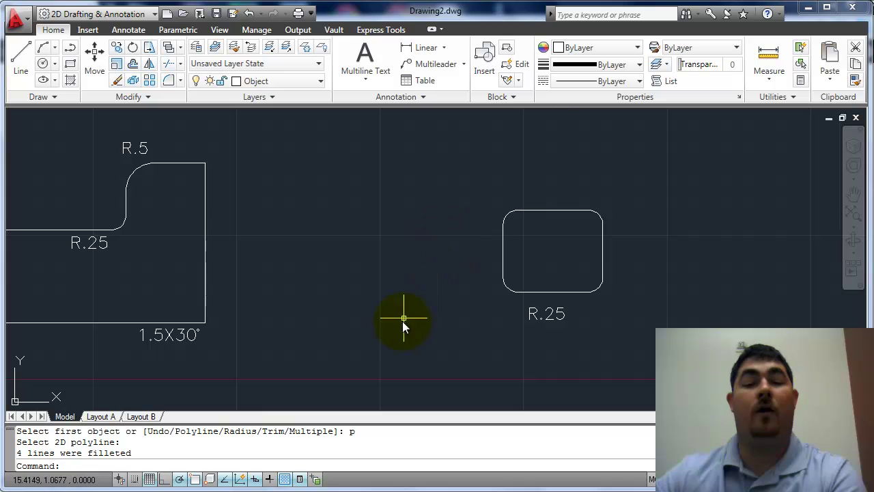
mouse_move(333, 288)
middle_down()
mouse_move(677, 259)
mouse_move(730, 287)
middle_up()
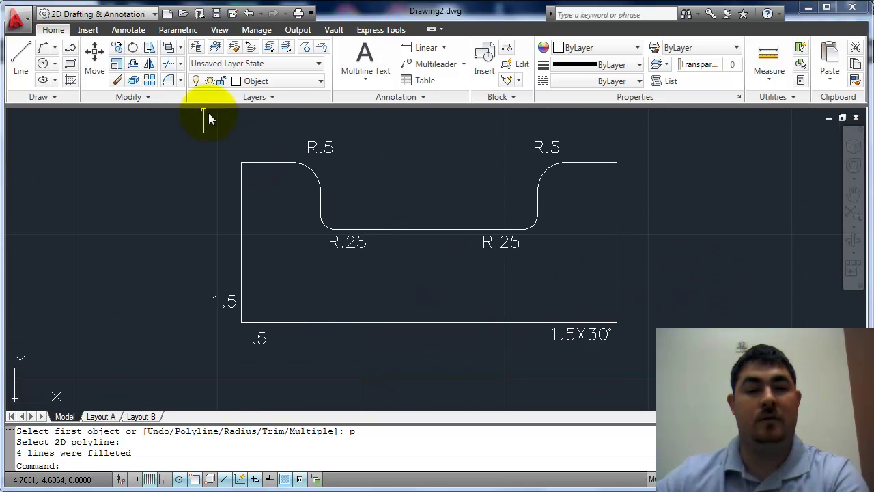
- Chamfer the profile's bottom-left corner 0.5 along the bottom and 1.5 up the left edge
click(181, 81)
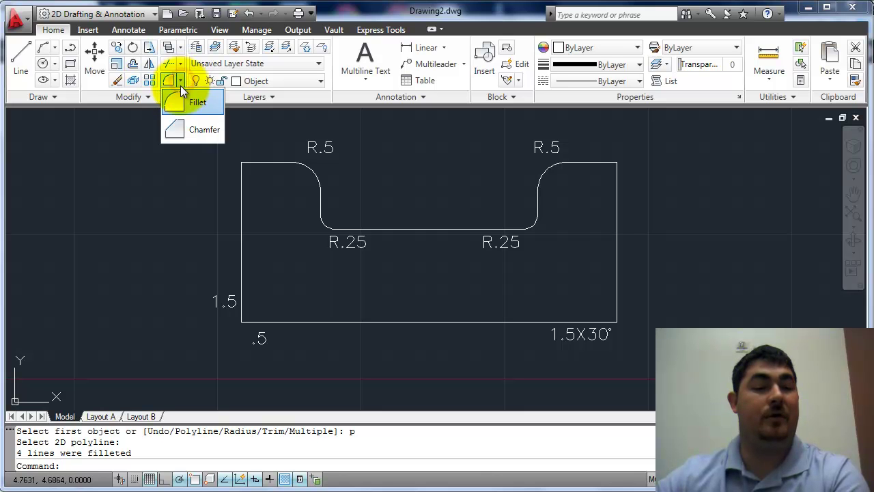
click(184, 133)
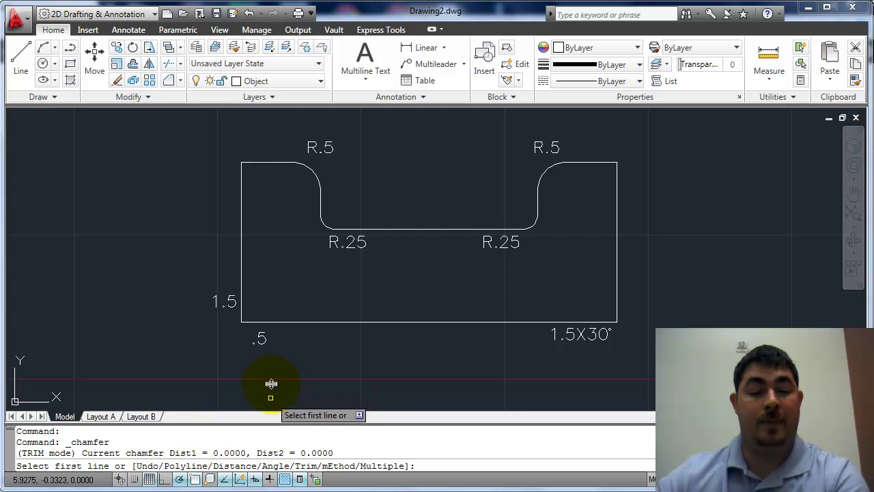
key(Return)
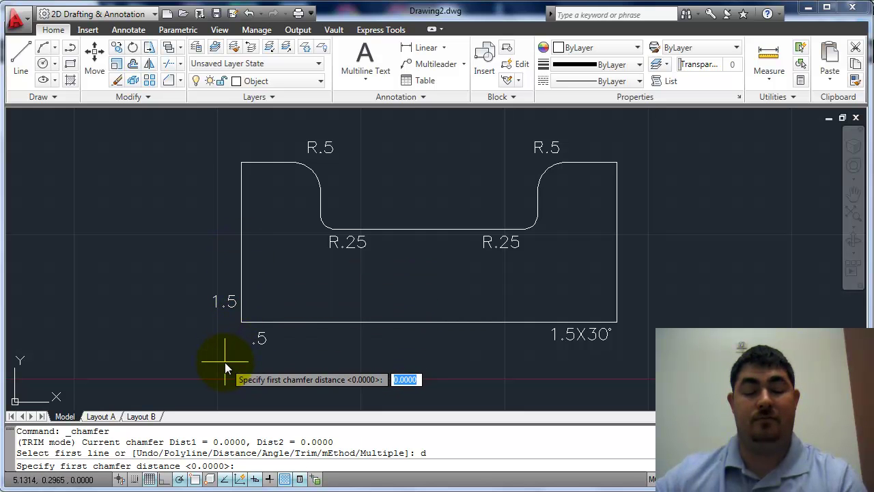
text(.5)
key(Return)
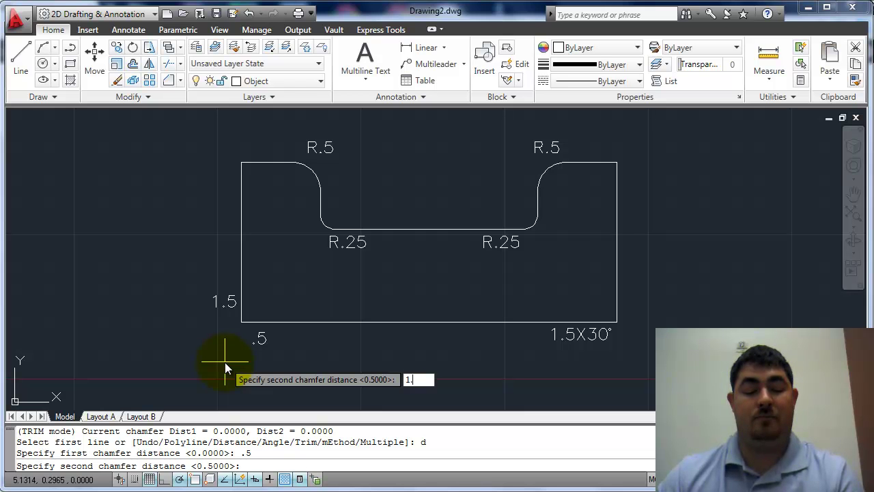
key(Return)
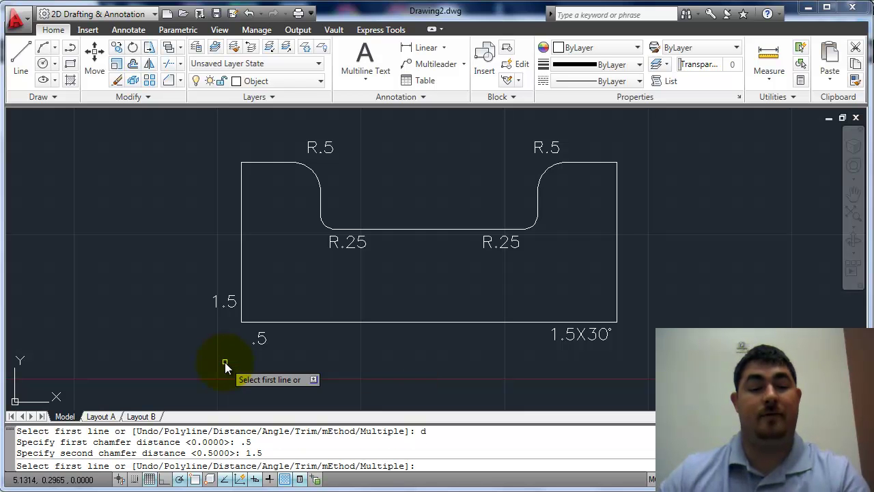
click(289, 321)
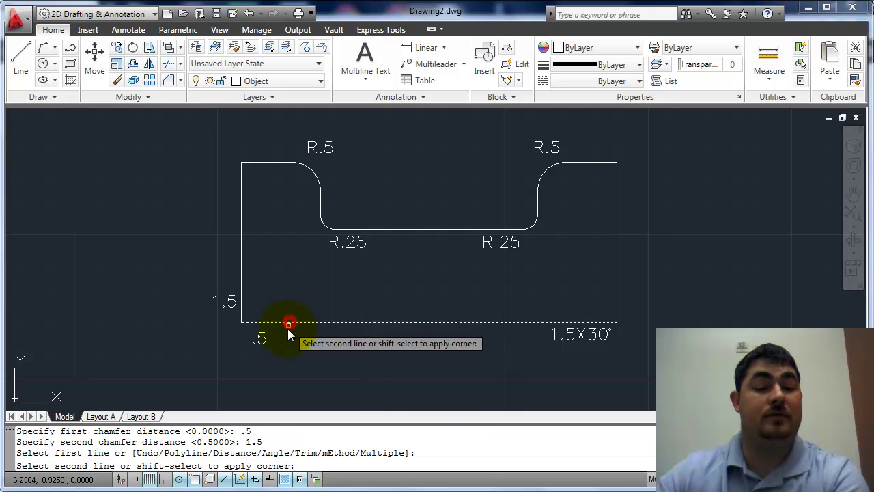
click(243, 273)
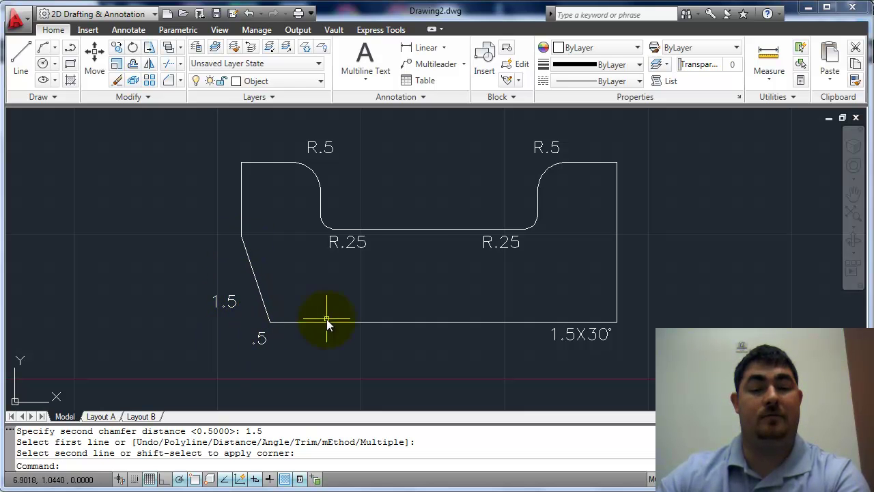
- Chamfer the profile's bottom-right corner by angle: length 1.5 at 30°
middle_drag(422, 291, 368, 285)
key(Return)
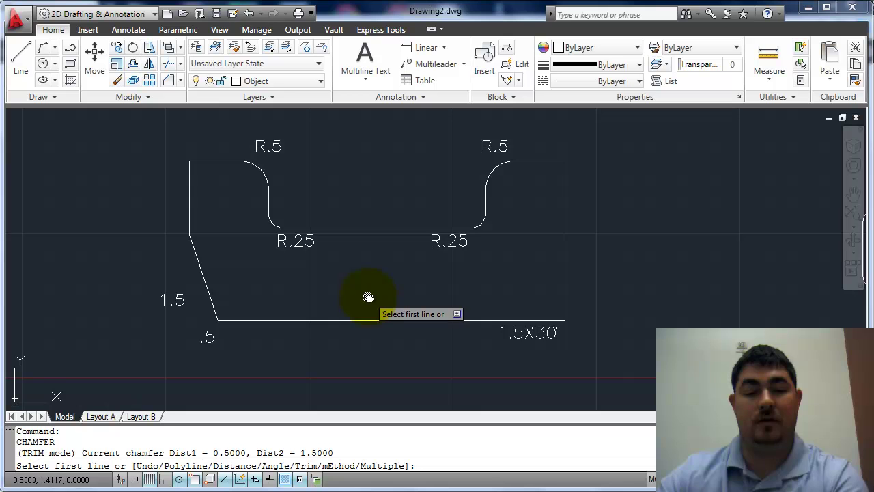
key(Return)
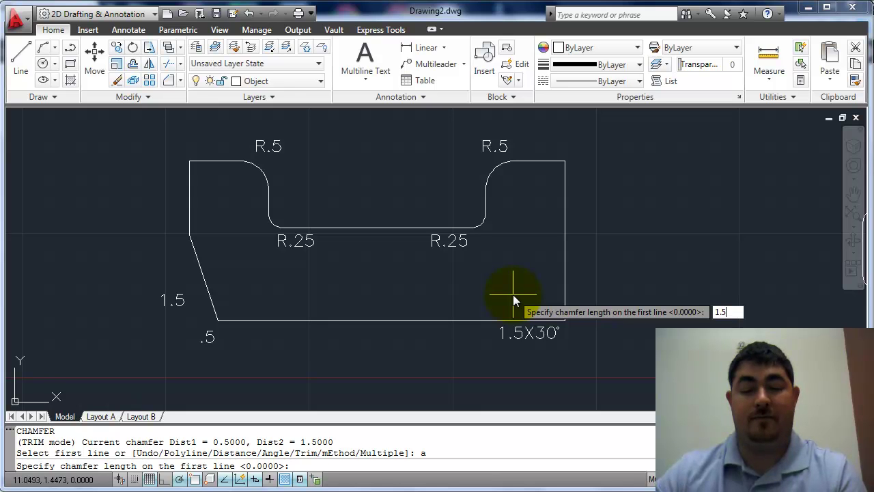
key(Return)
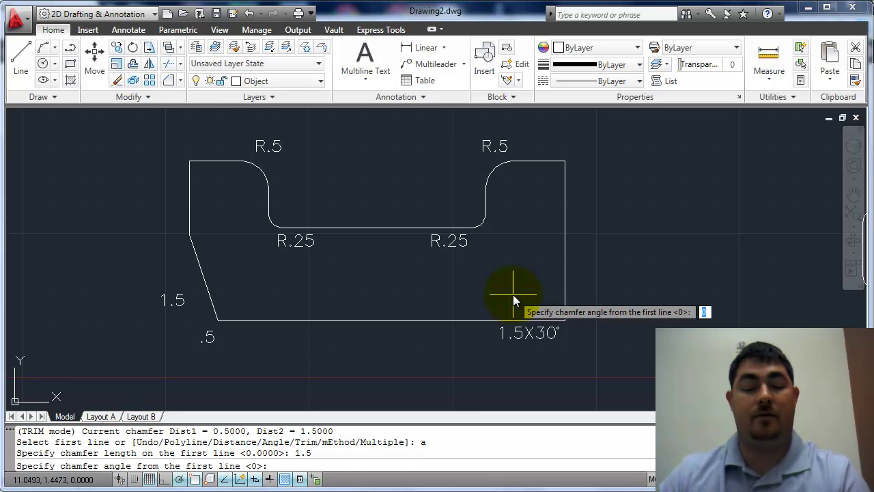
text(30)
key(Return)
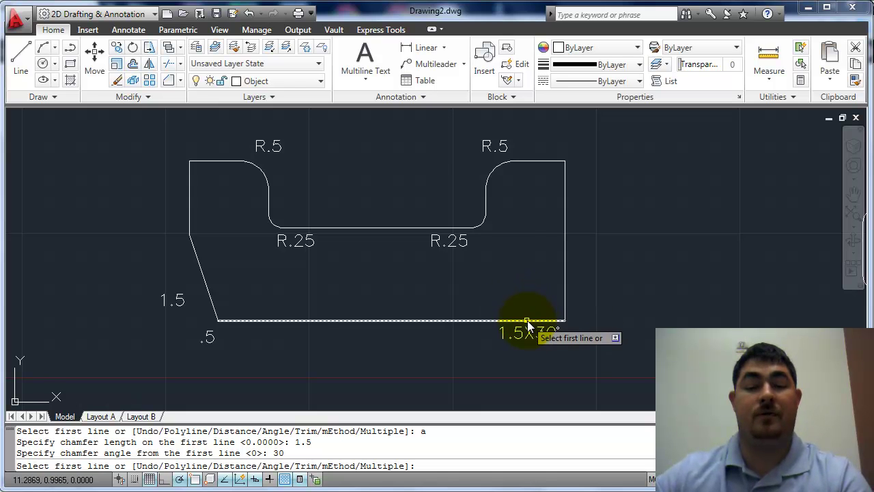
click(526, 320)
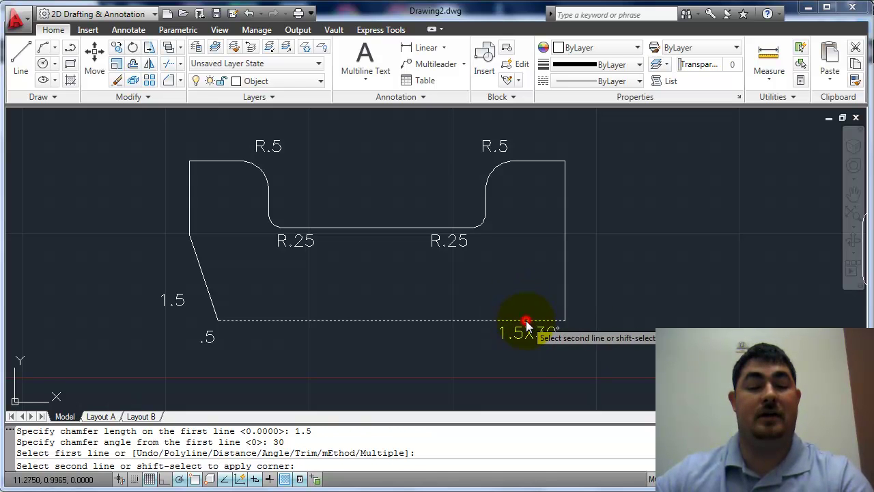
click(565, 292)
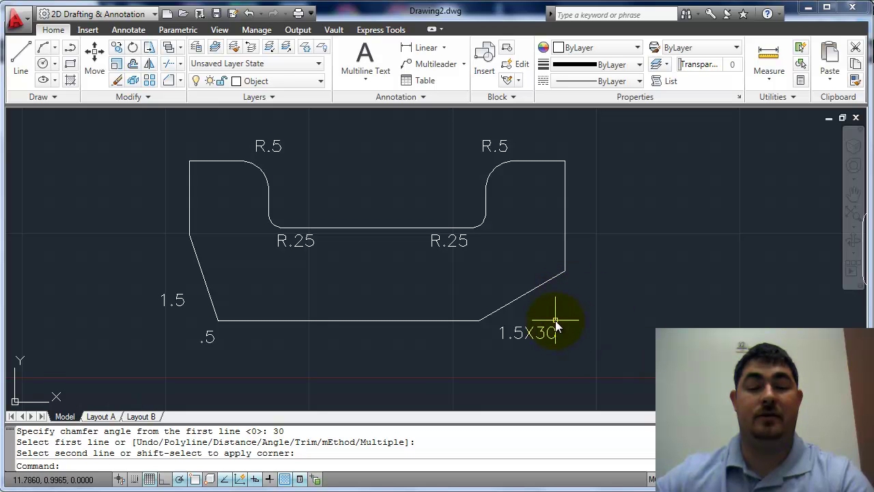